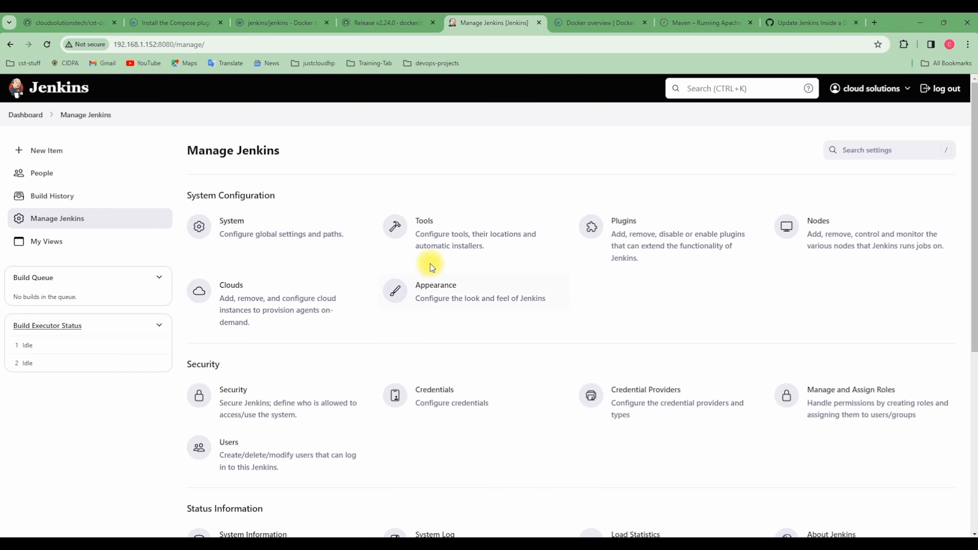
Add a new global role named read-only in Jenkins role management
{"action": "scroll", "coordinate": [461, 278], "scroll_direction": "down", "scroll_amount": 4}
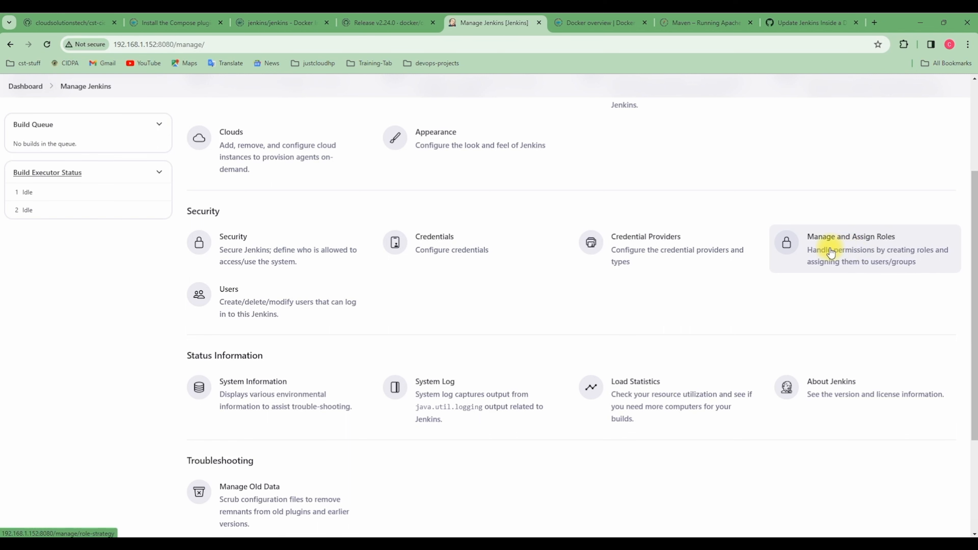
{"action": "left_click", "coordinate": [863, 254]}
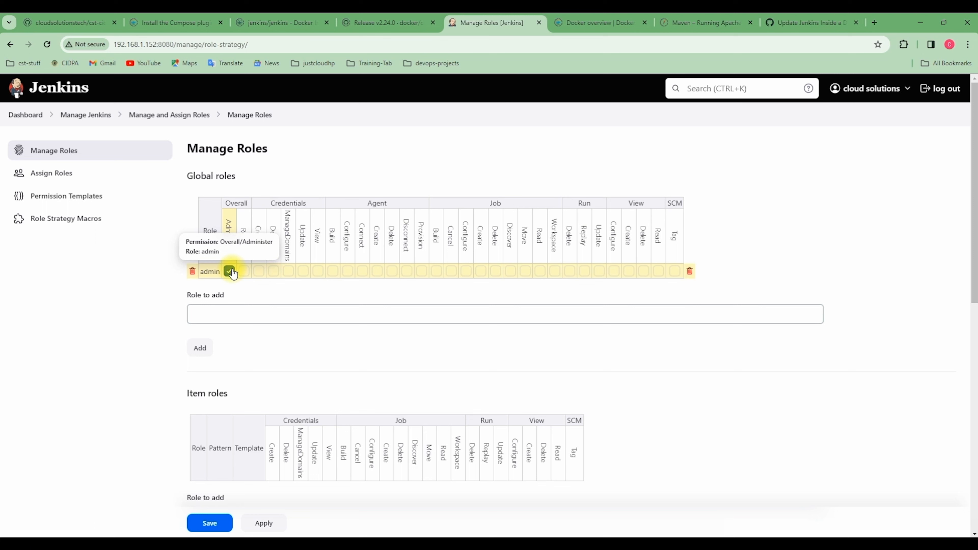
{"action": "left_click", "coordinate": [293, 315]}
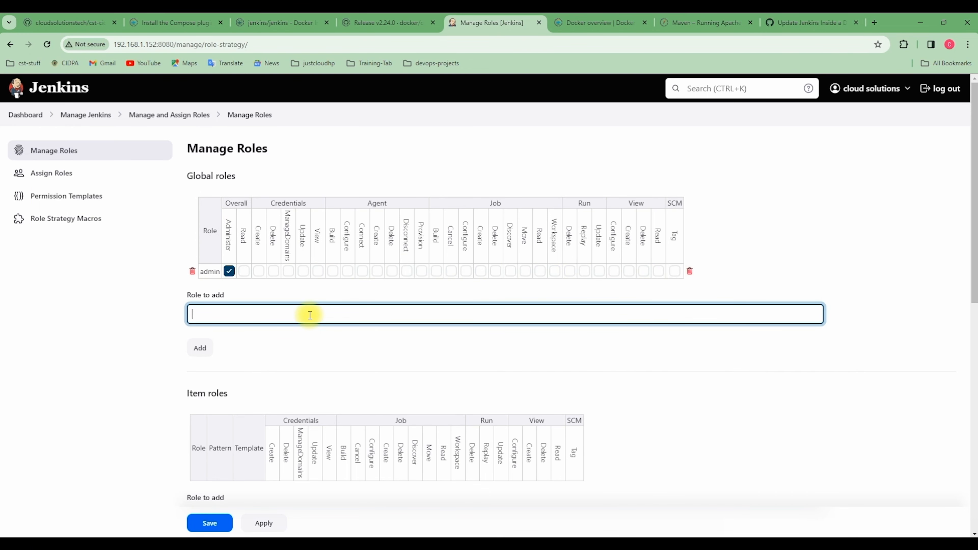
{"action": "type", "text": "read-only"}
{"action": "left_click", "coordinate": [204, 349]}
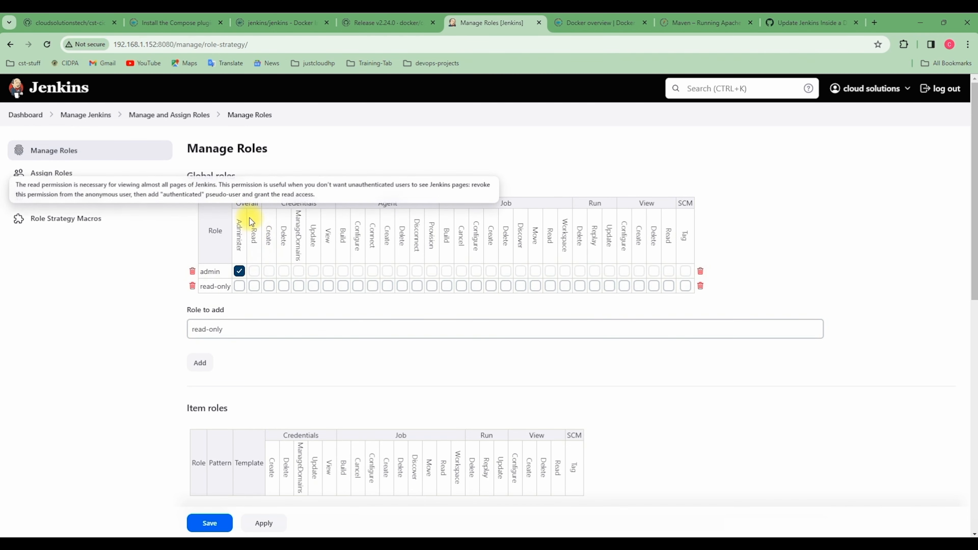
Grant the read-only role the Overall Read permission, save the roles, and open the role assignment page
{"action": "left_click", "coordinate": [255, 288]}
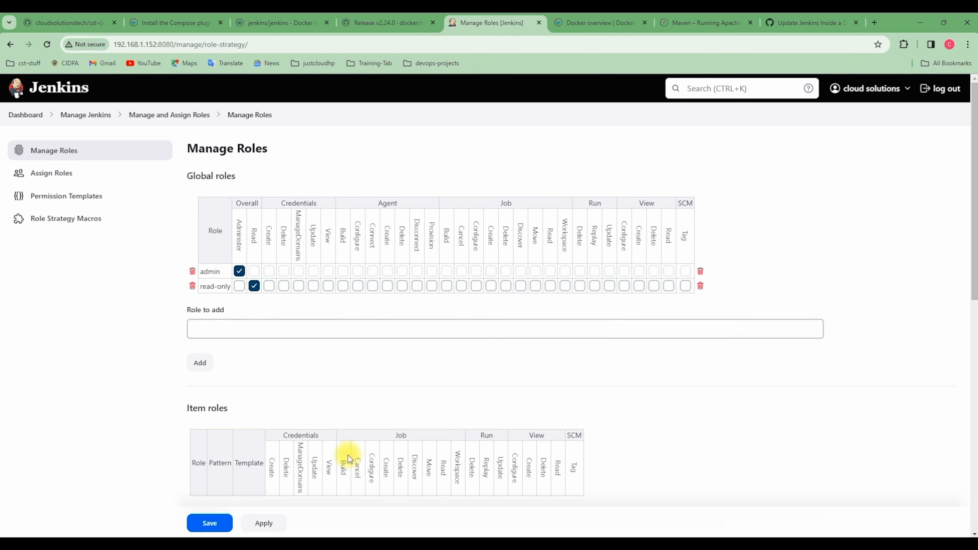
{"action": "left_click", "coordinate": [208, 523]}
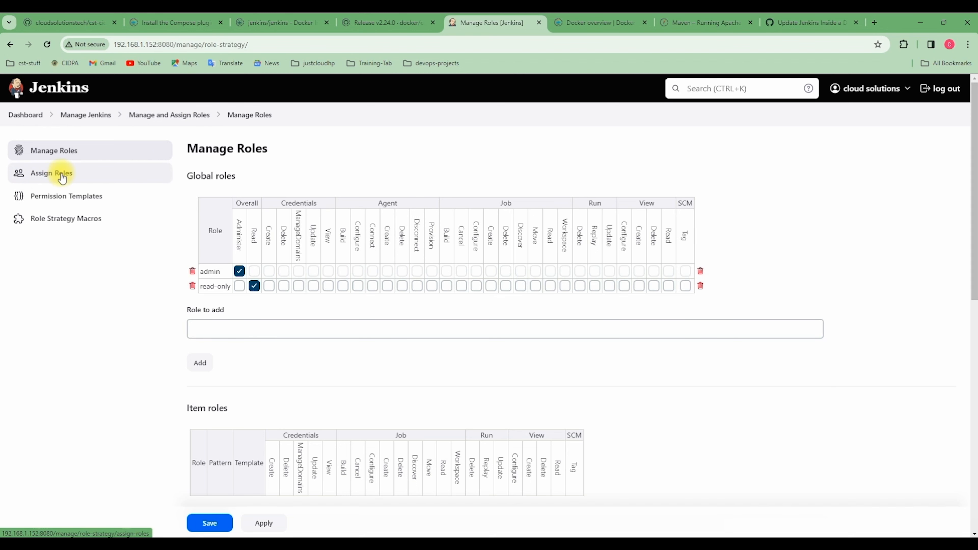
{"action": "left_click", "coordinate": [54, 178]}
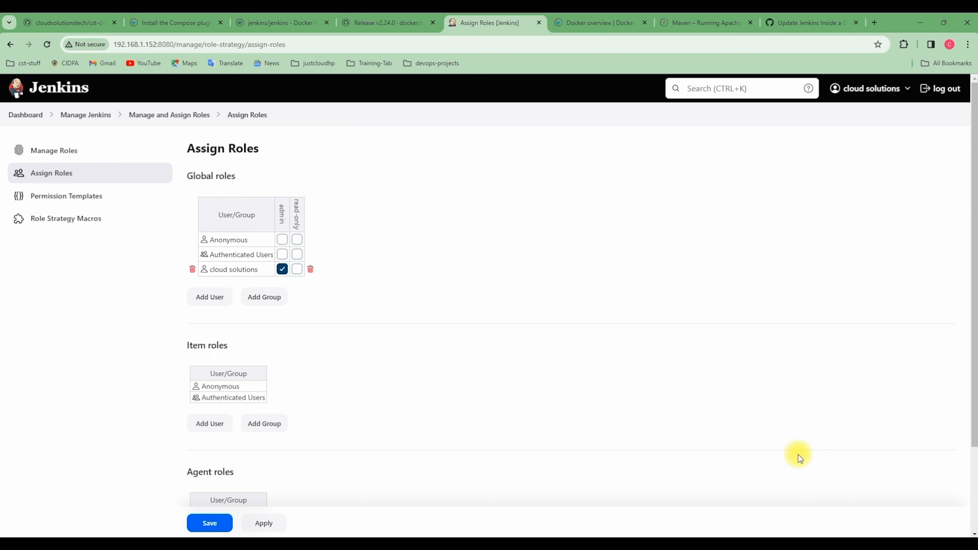
Test access in the incognito window by signing in with the test user's username and password, and log out again
{"action": "mouse_move", "coordinate": [710, 542]}
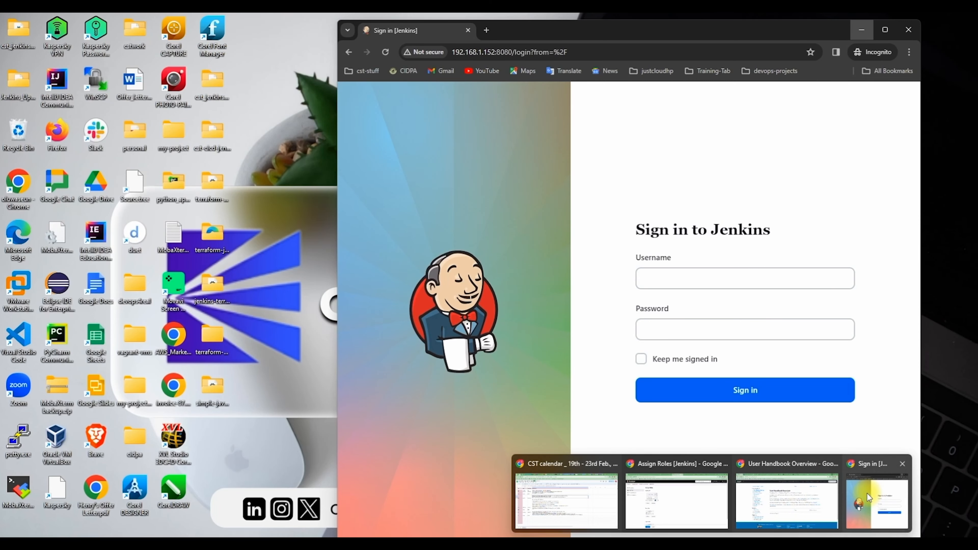
{"action": "left_click", "coordinate": [868, 493]}
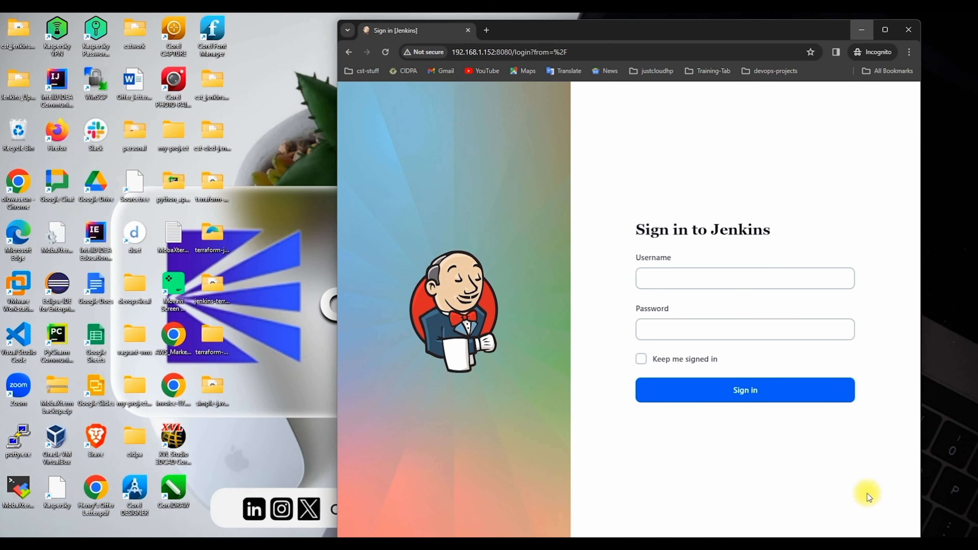
{"action": "left_click", "coordinate": [695, 282]}
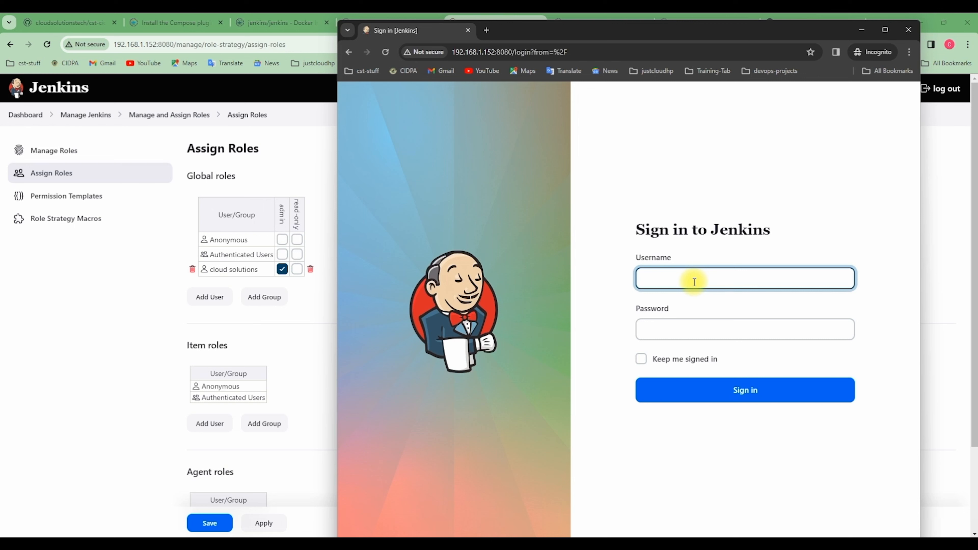
{"action": "type", "text": "nathaniel"}
{"action": "left_click", "coordinate": [684, 331]}
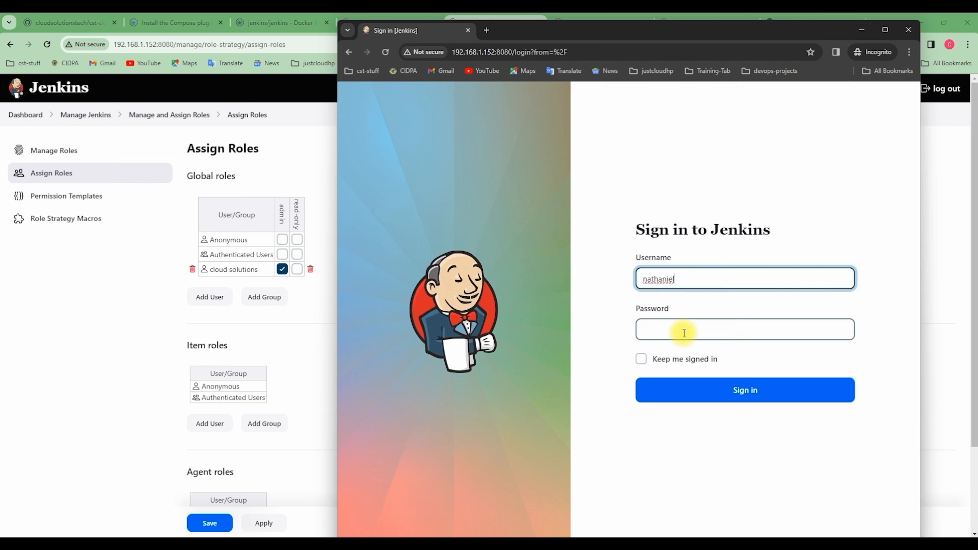
{"action": "type", "text": "********"}
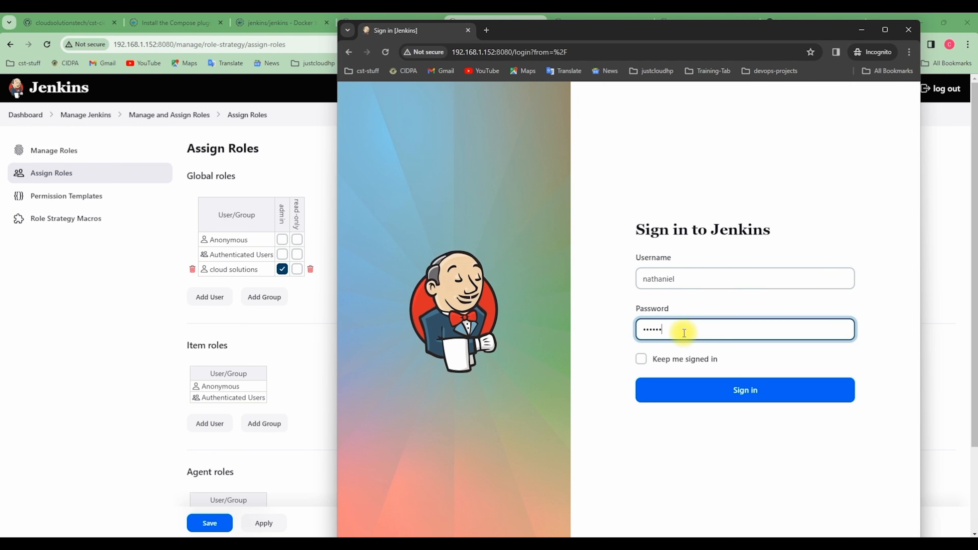
{"action": "type", "text": "*****"}
{"action": "left_click", "coordinate": [700, 401]}
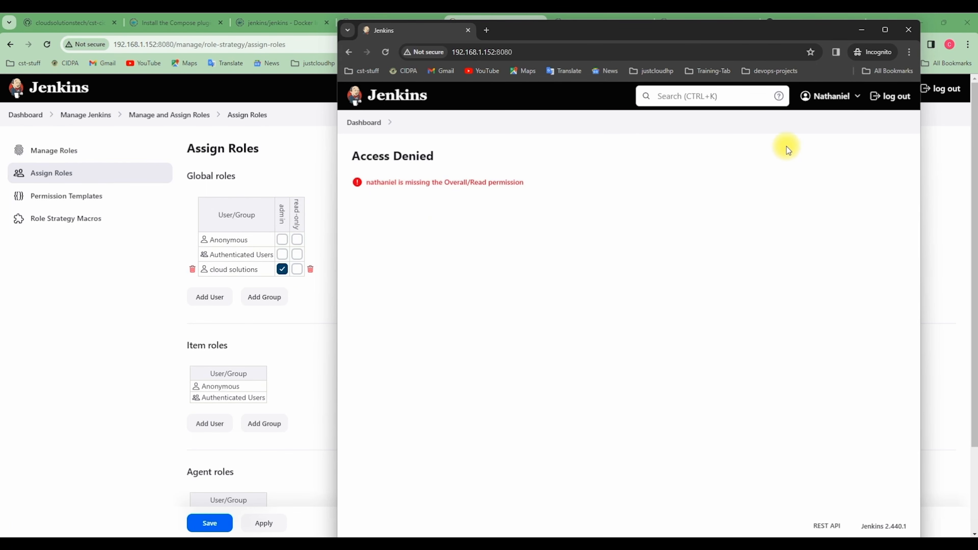
{"action": "left_click", "coordinate": [902, 96]}
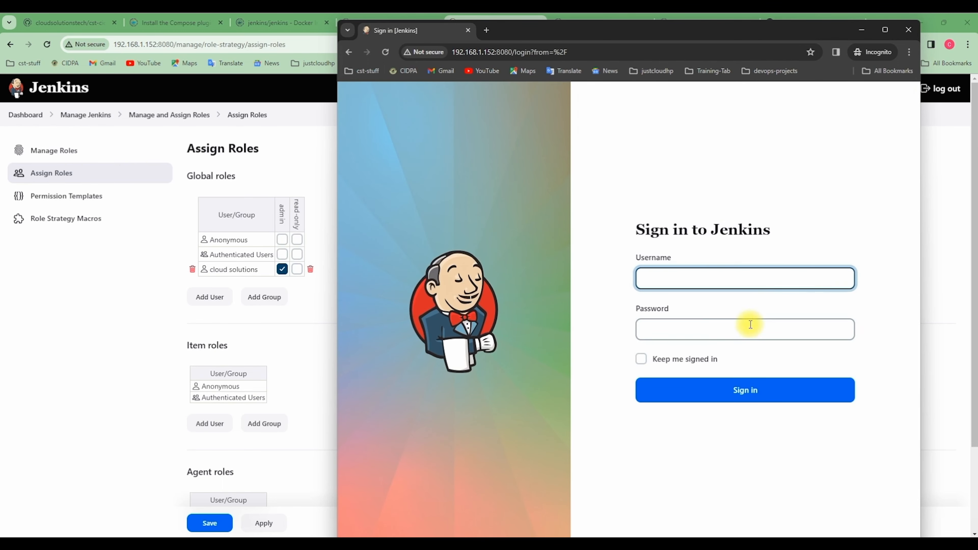
Add the test user to the global roles in the admin session, assign the read-only role, and save
{"action": "left_click", "coordinate": [861, 30]}
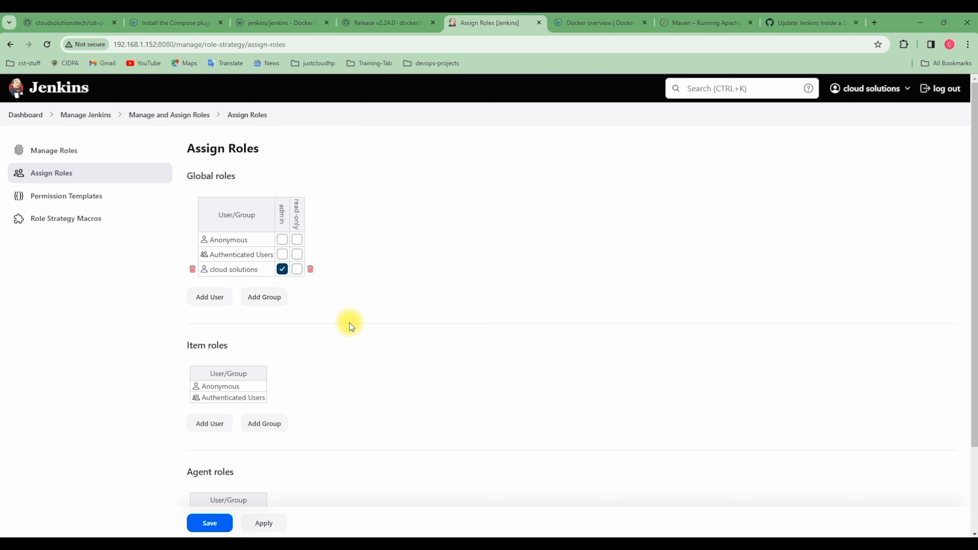
{"action": "left_click", "coordinate": [213, 300]}
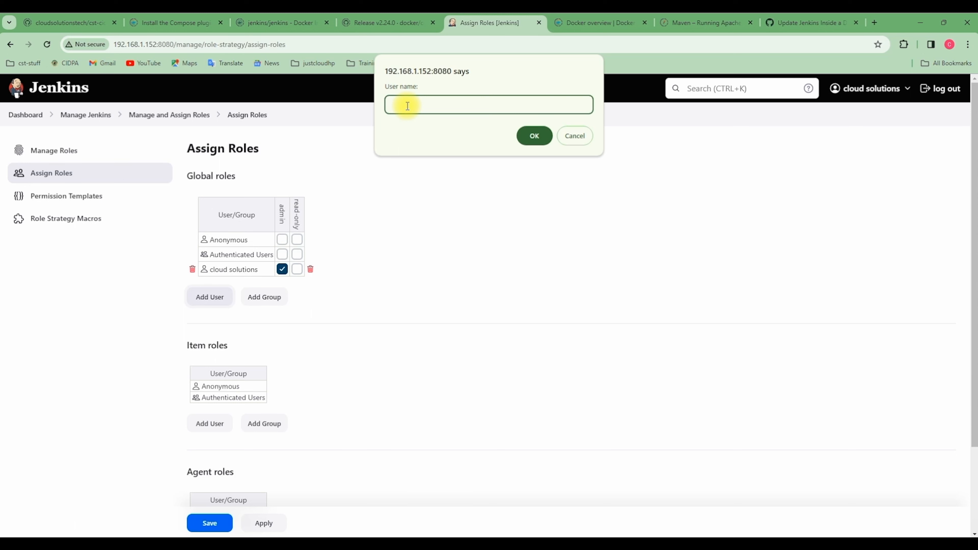
{"action": "type", "text": "nathaniel"}
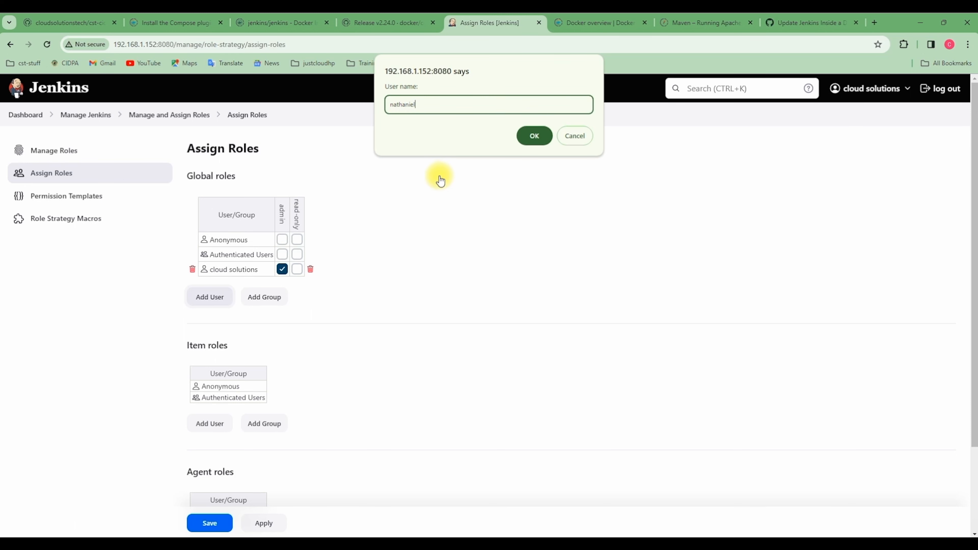
{"action": "left_click", "coordinate": [535, 137]}
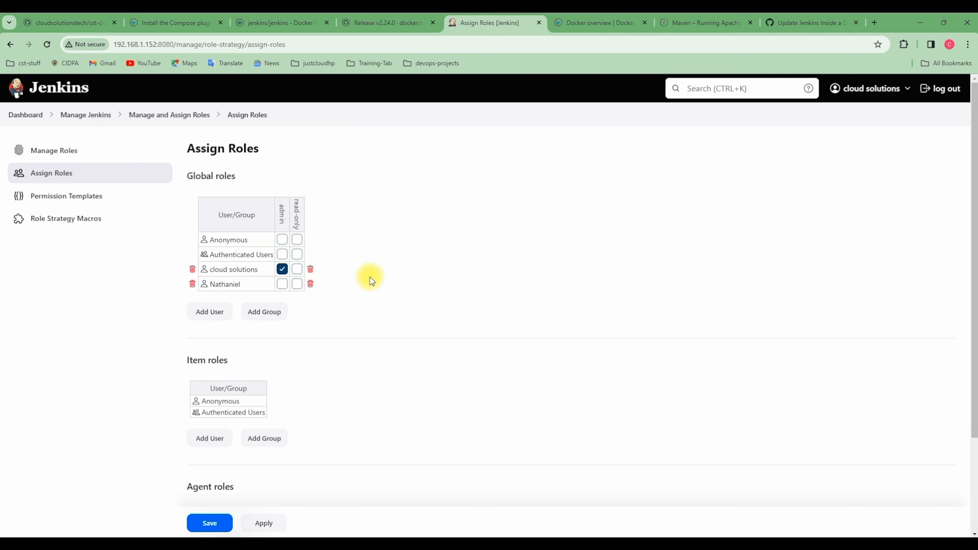
{"action": "mouse_move", "coordinate": [299, 194]}
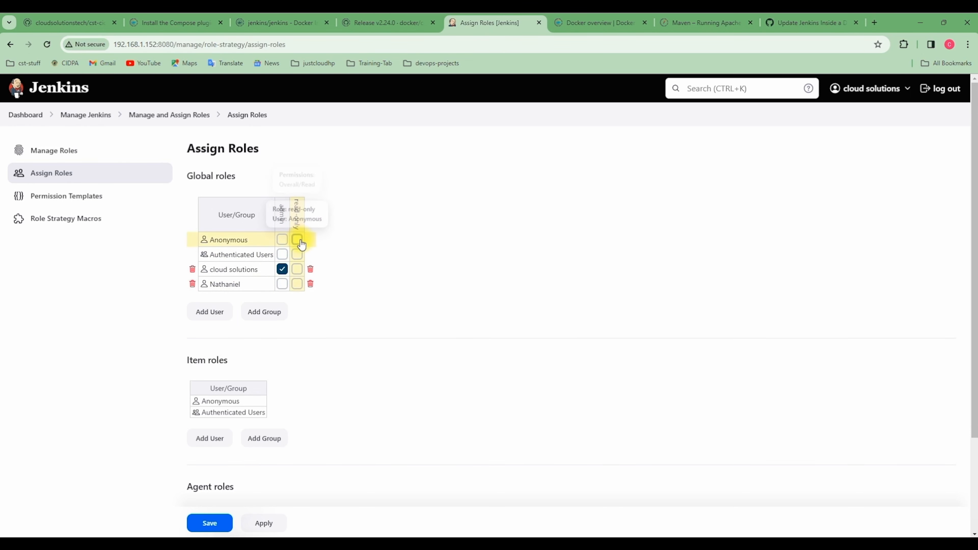
{"action": "left_click", "coordinate": [297, 284]}
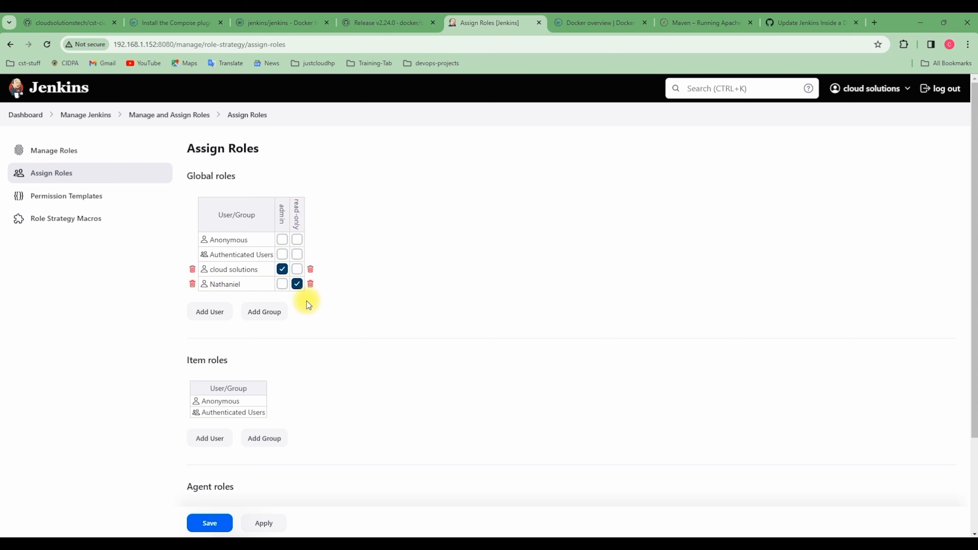
{"action": "left_click", "coordinate": [204, 523]}
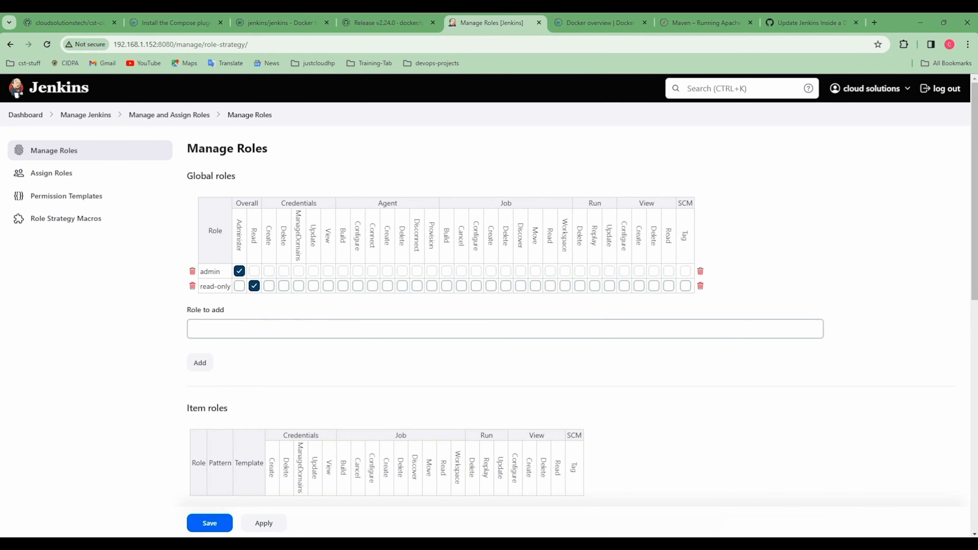
Sign in to Jenkins in the incognito window with the test user's username and account password
{"action": "mouse_move", "coordinate": [712, 545]}
{"action": "left_click", "coordinate": [859, 506]}
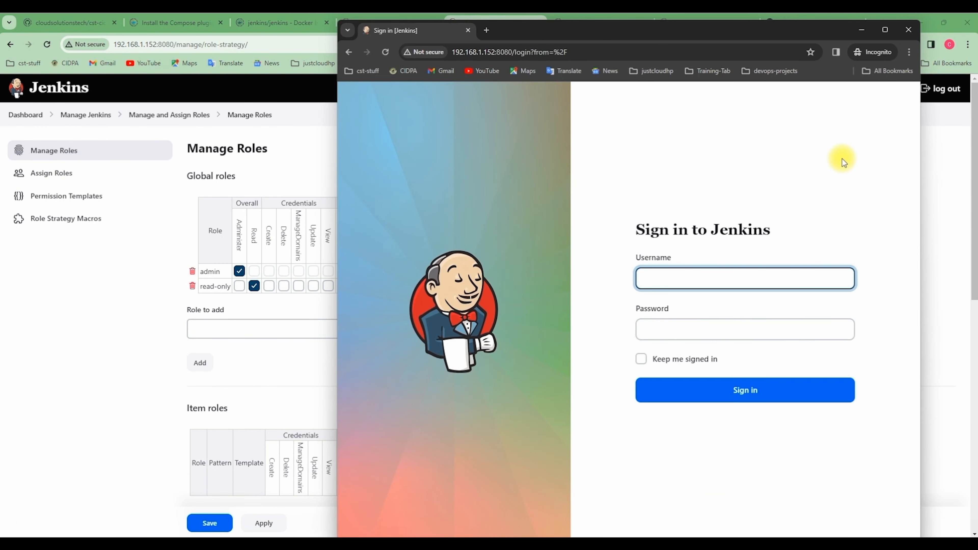
{"action": "type", "text": "natha"}
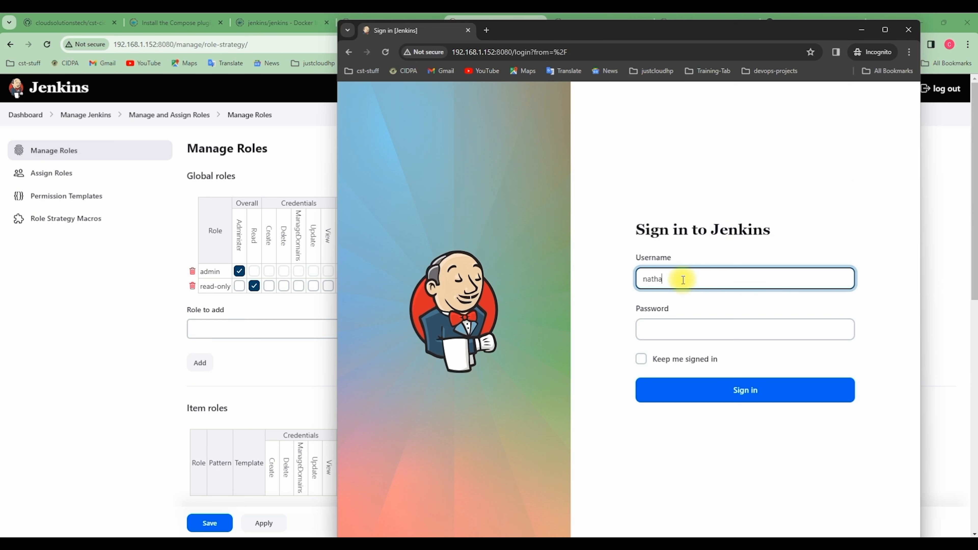
{"action": "type", "text": "niel"}
{"action": "left_click", "coordinate": [674, 332]}
{"action": "type", "text": "•••••••••••••"}
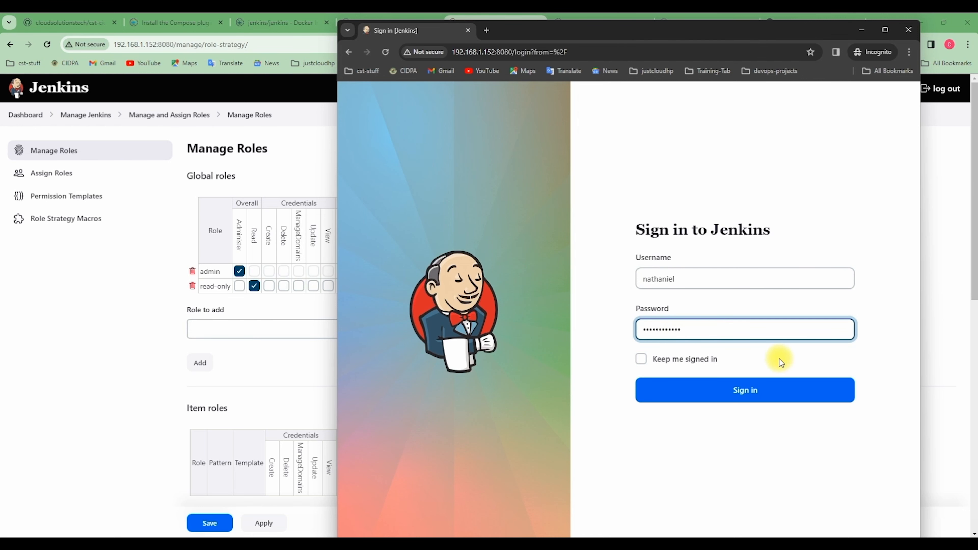
{"action": "left_click", "coordinate": [731, 395]}
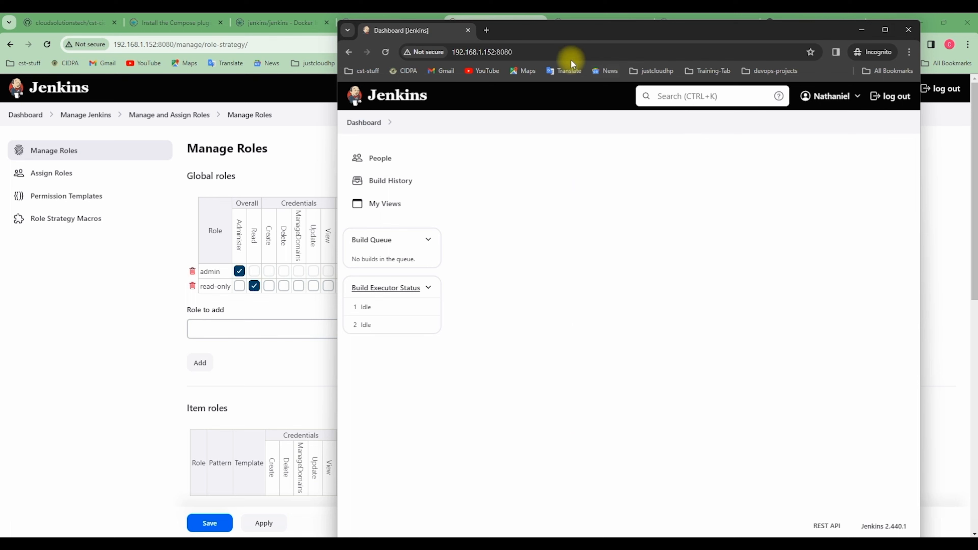
Maximize the incognito window, check the build history available to the test user, and return to the dashboard
{"action": "left_click", "coordinate": [885, 30]}
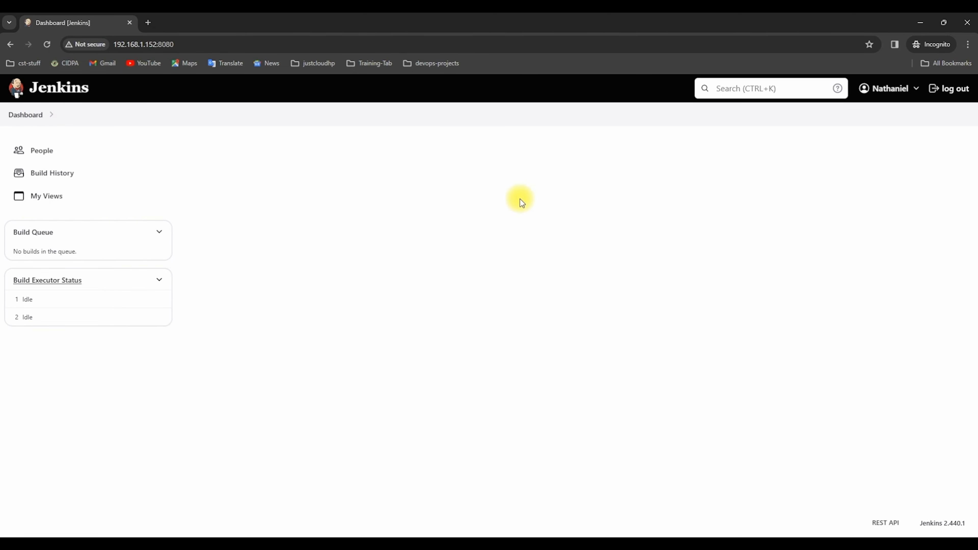
{"action": "left_click", "coordinate": [59, 177]}
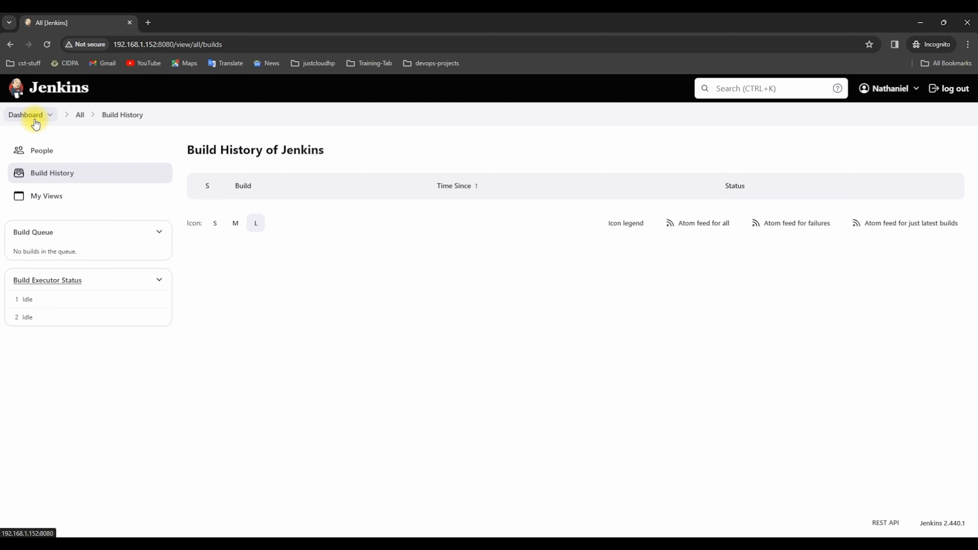
{"action": "left_click", "coordinate": [25, 114]}
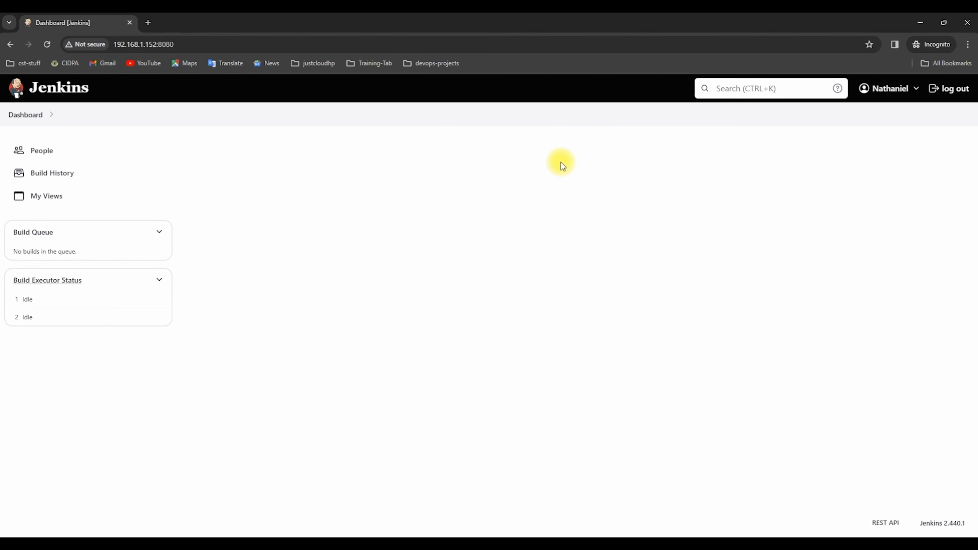
Switch to the admin session and view its dashboard, build history, and Manage Jenkins page
{"action": "left_click", "coordinate": [921, 22]}
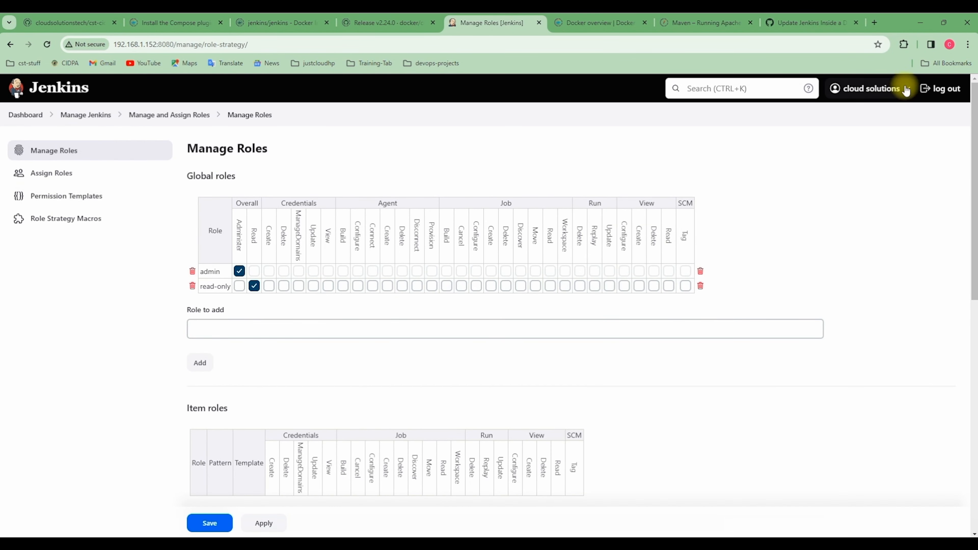
{"action": "left_click", "coordinate": [35, 115]}
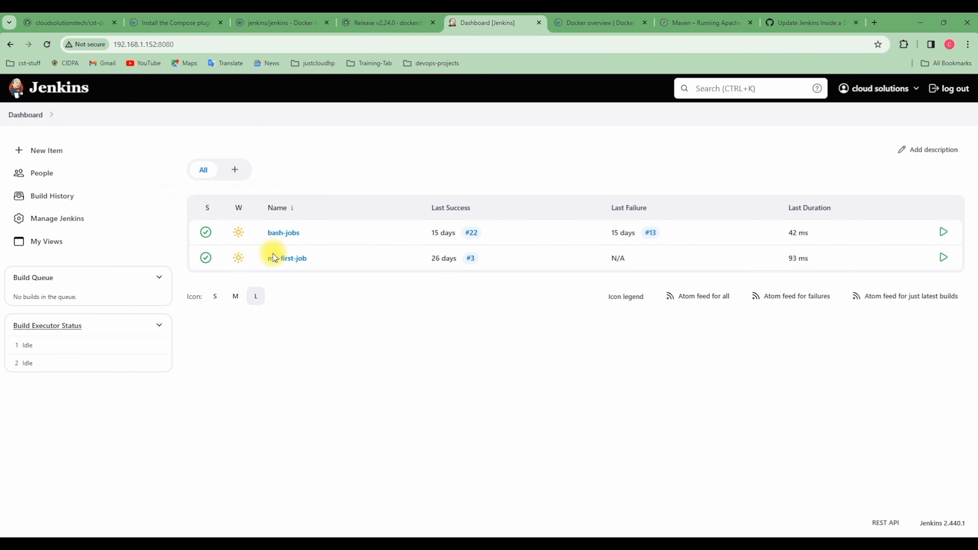
{"action": "left_click", "coordinate": [48, 196]}
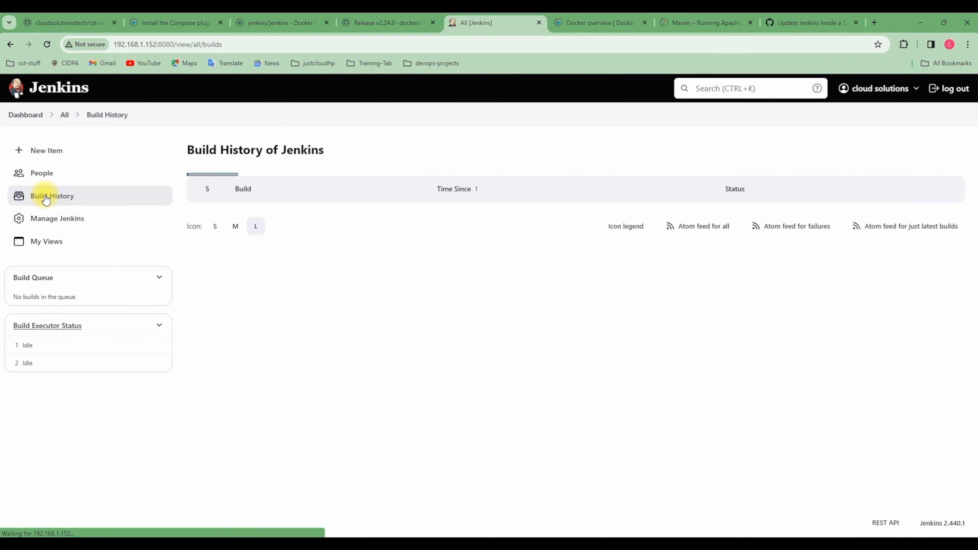
{"action": "left_click", "coordinate": [57, 221]}
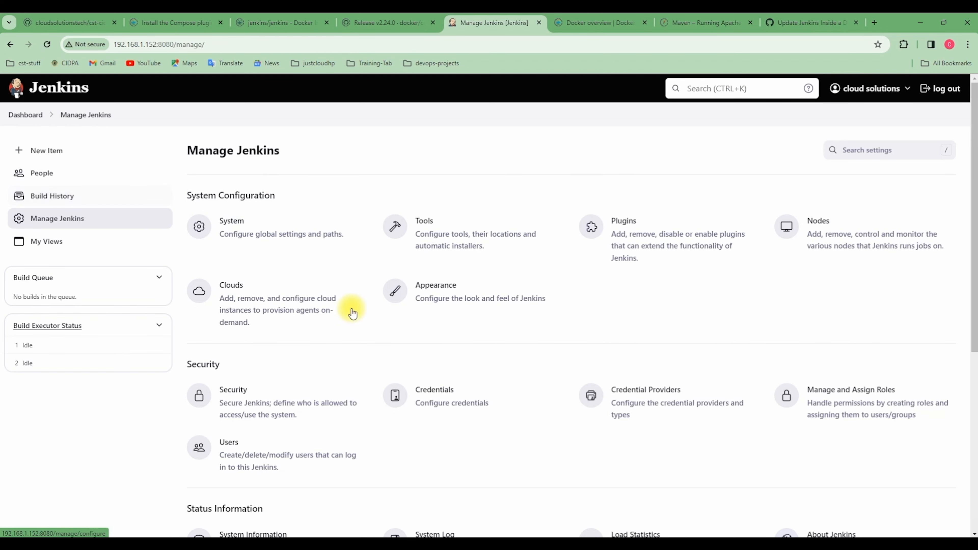
Compare the test user's restricted dashboard in the incognito window with the admin's Manage Jenkins options
{"action": "mouse_move", "coordinate": [713, 536]}
{"action": "left_click", "coordinate": [852, 503]}
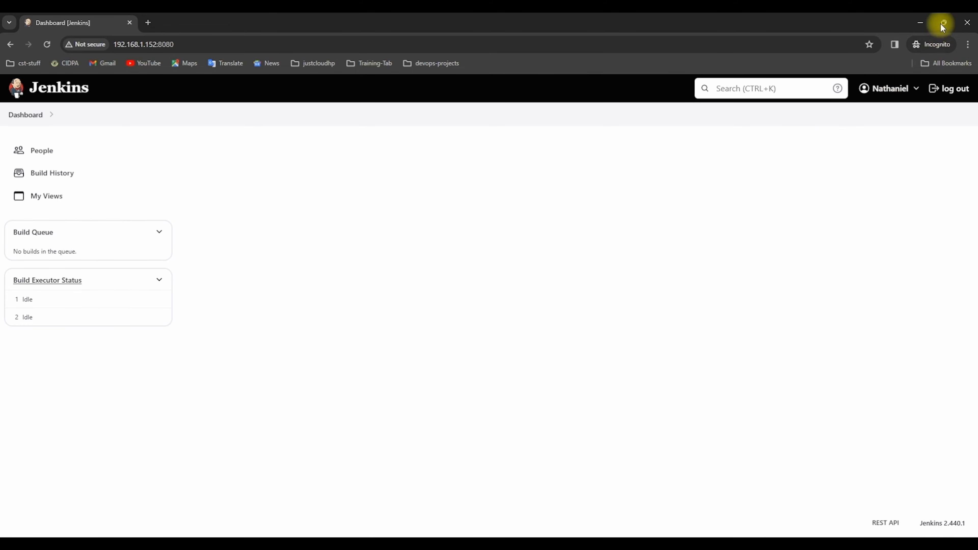
{"action": "left_click", "coordinate": [928, 21]}
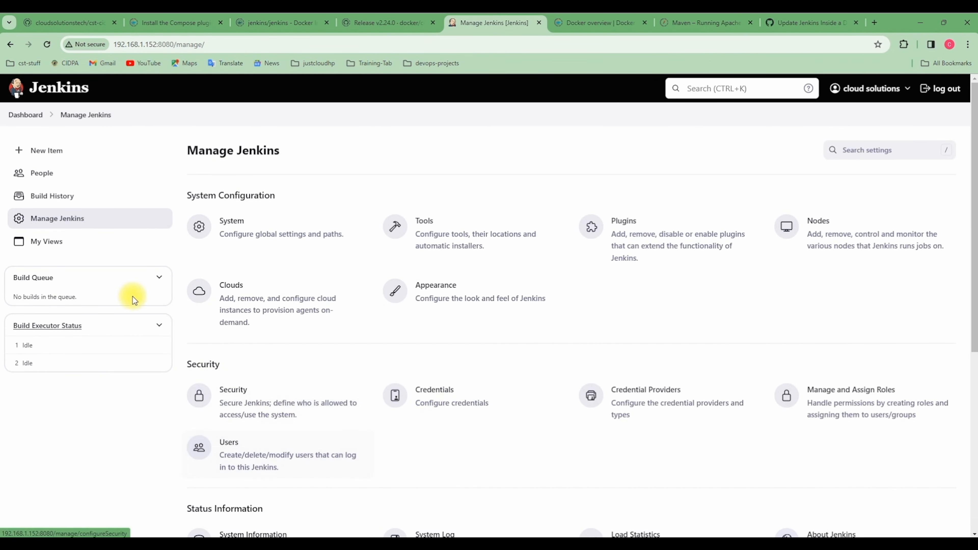
{"action": "scroll", "coordinate": [519, 439], "scroll_direction": "down", "scroll_amount": 1}
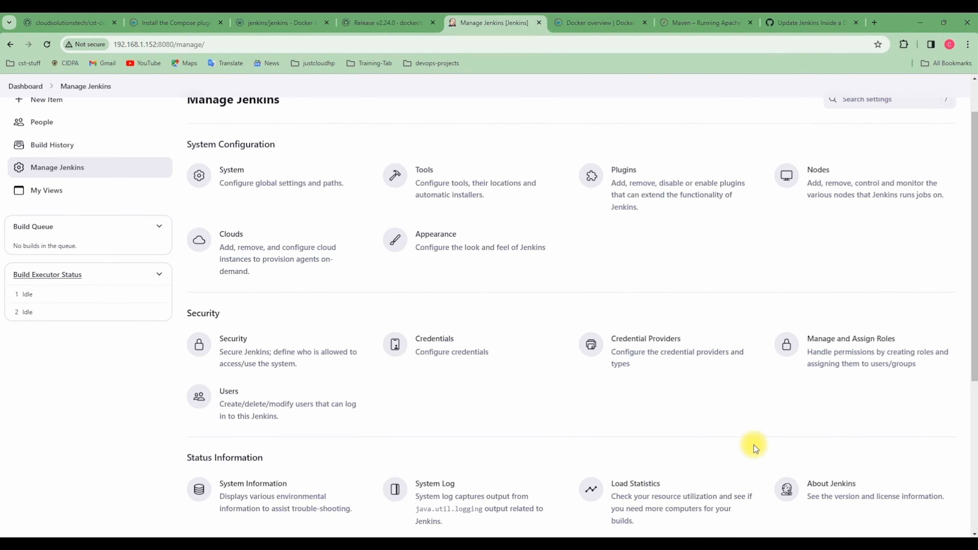
Open role management, grant the read-only global role the Job Read permission, and save the roles
{"action": "left_click", "coordinate": [845, 351]}
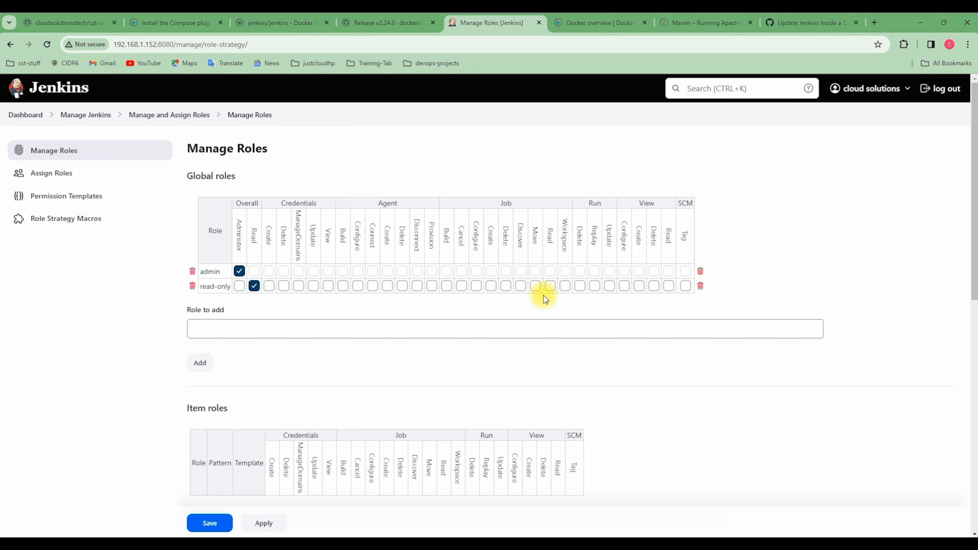
{"action": "mouse_move", "coordinate": [256, 229]}
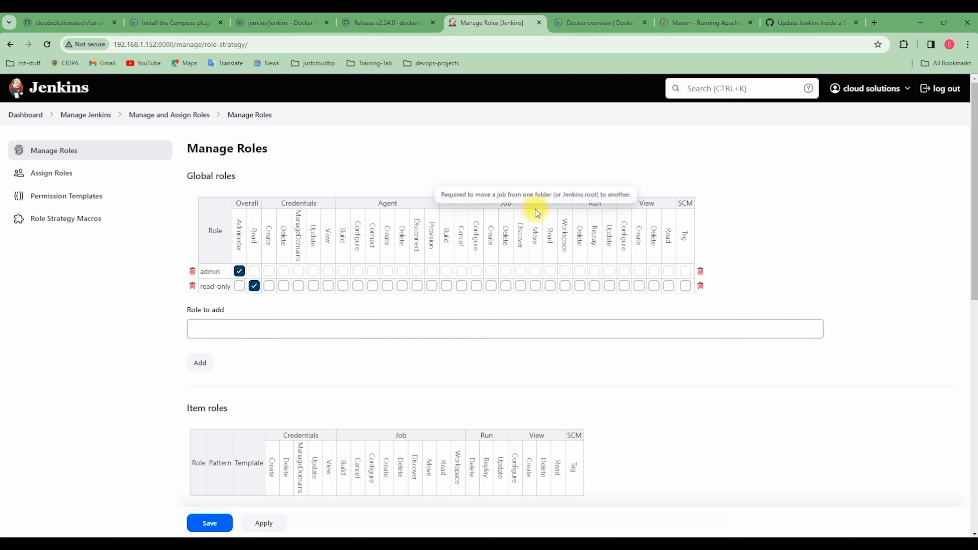
{"action": "left_click", "coordinate": [552, 287]}
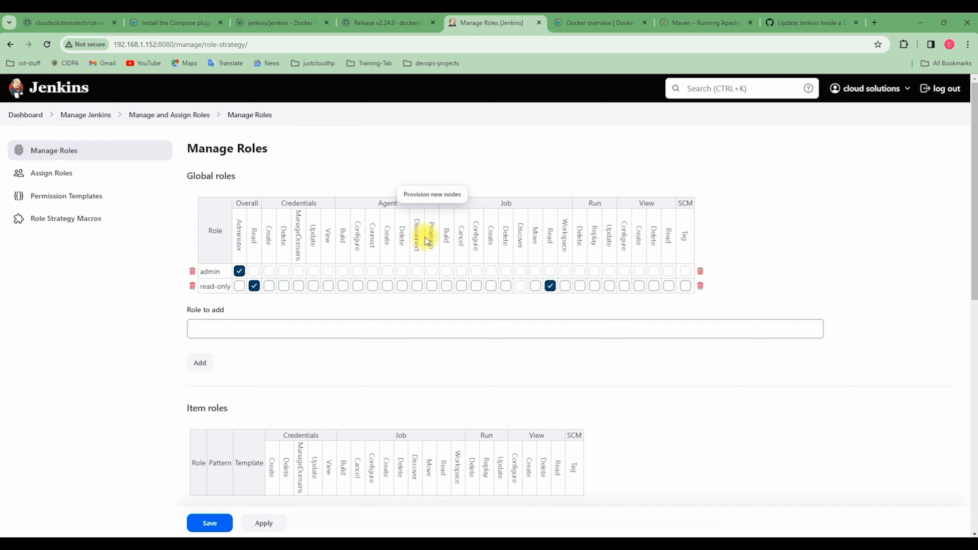
{"action": "mouse_move", "coordinate": [218, 513]}
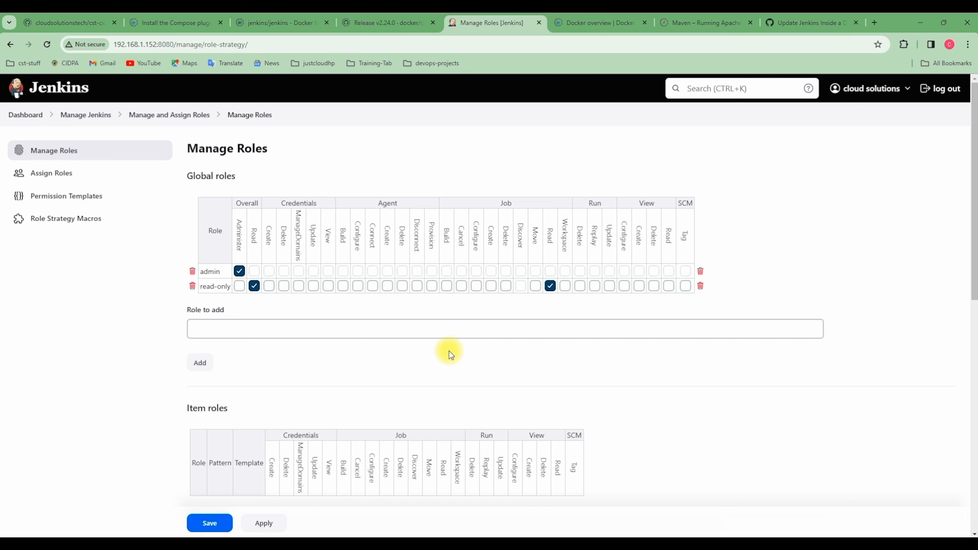
Review the global role assignments, and reload the test user's dashboard in the incognito window to check its job access
{"action": "left_click", "coordinate": [58, 174]}
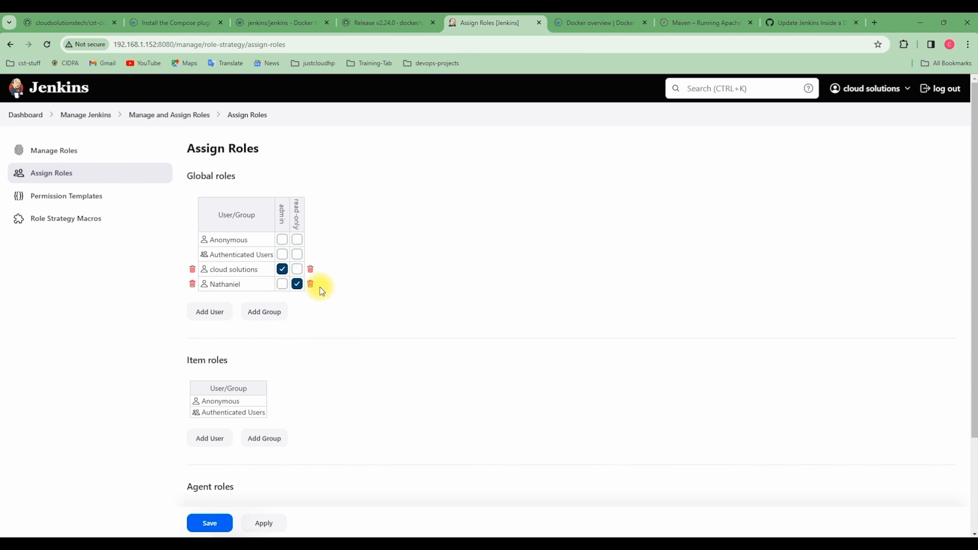
{"action": "mouse_move", "coordinate": [731, 533]}
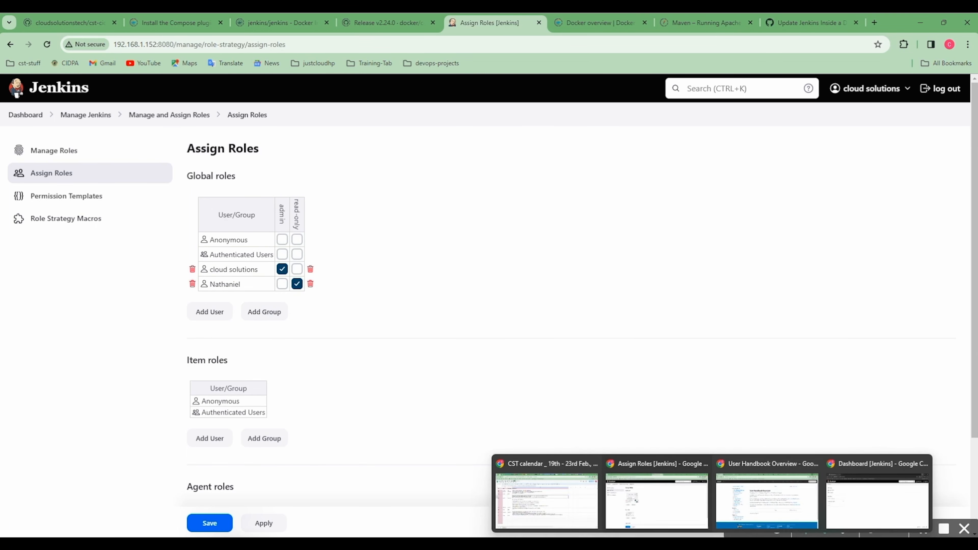
{"action": "left_click", "coordinate": [891, 501]}
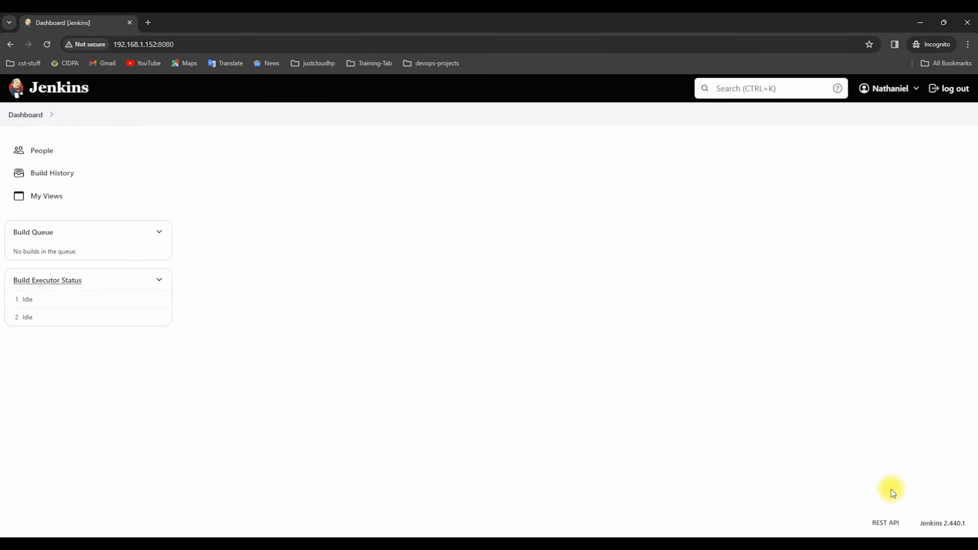
{"action": "left_click", "coordinate": [48, 45]}
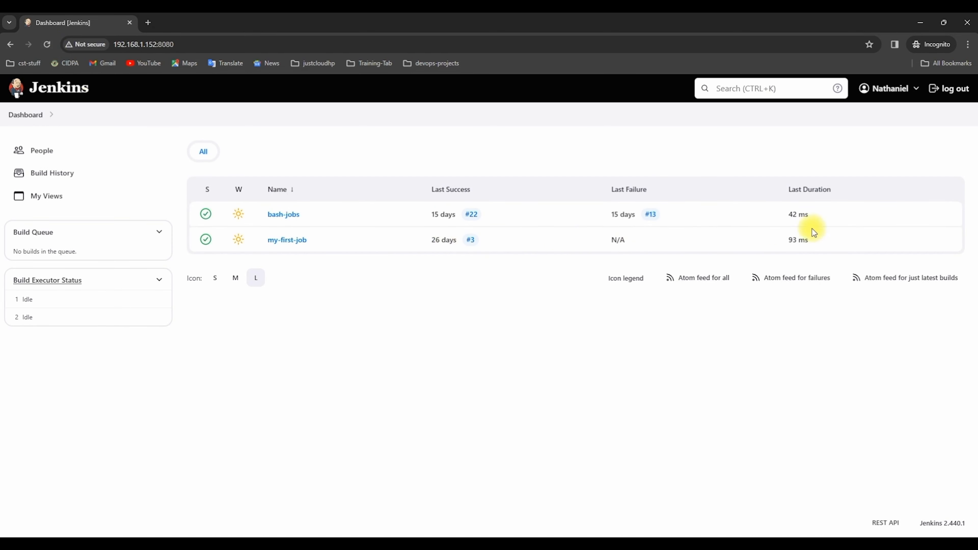